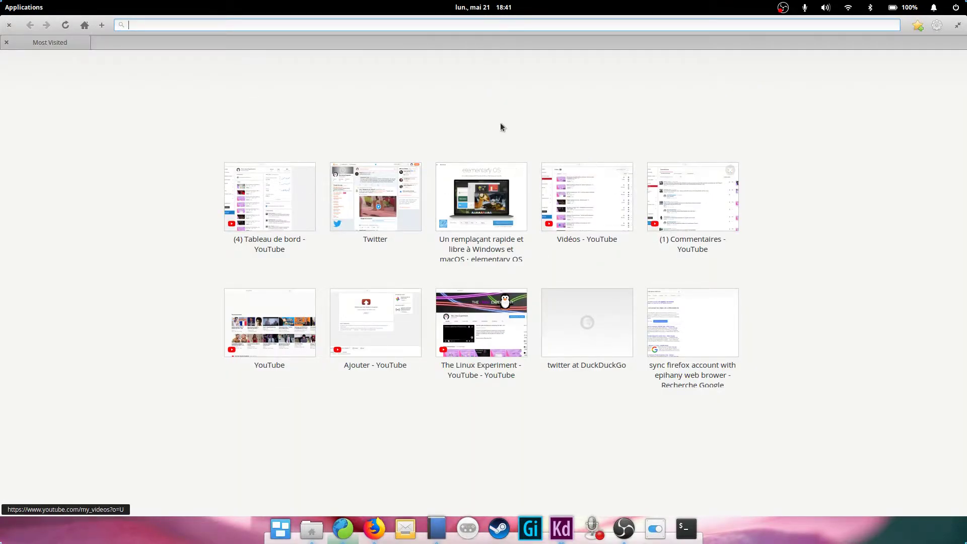
- Close the extra Most Visited tab and remove the 'sync firefox' tile from Most Visited
{"action": "right_click", "coordinate": [343, 533]}
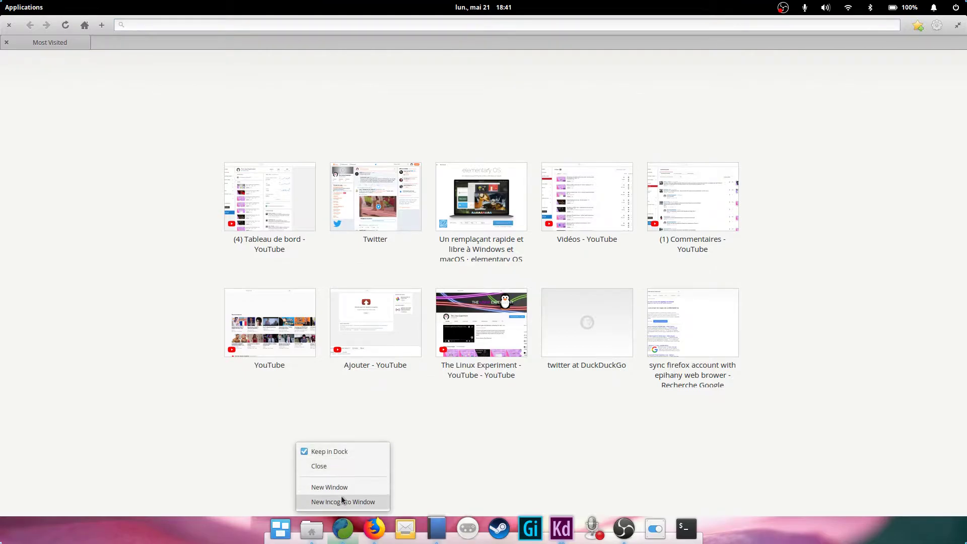
{"action": "key", "text": "Escape"}
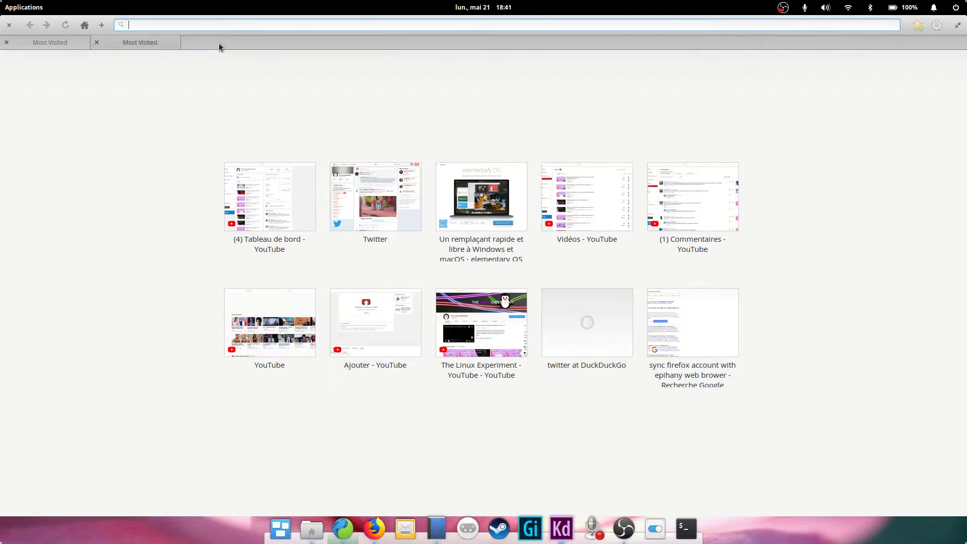
{"action": "key", "text": "ctrl+w"}
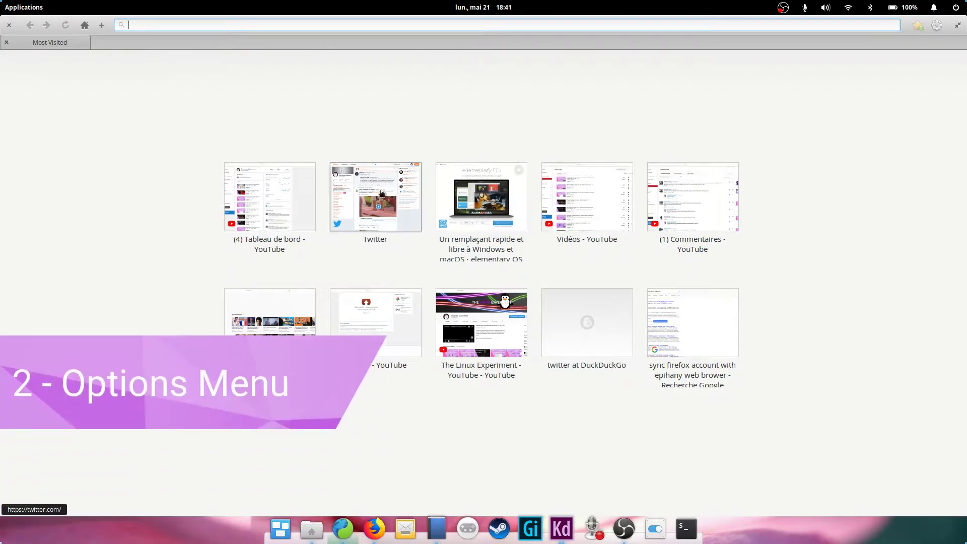
{"action": "left_click", "coordinate": [731, 301]}
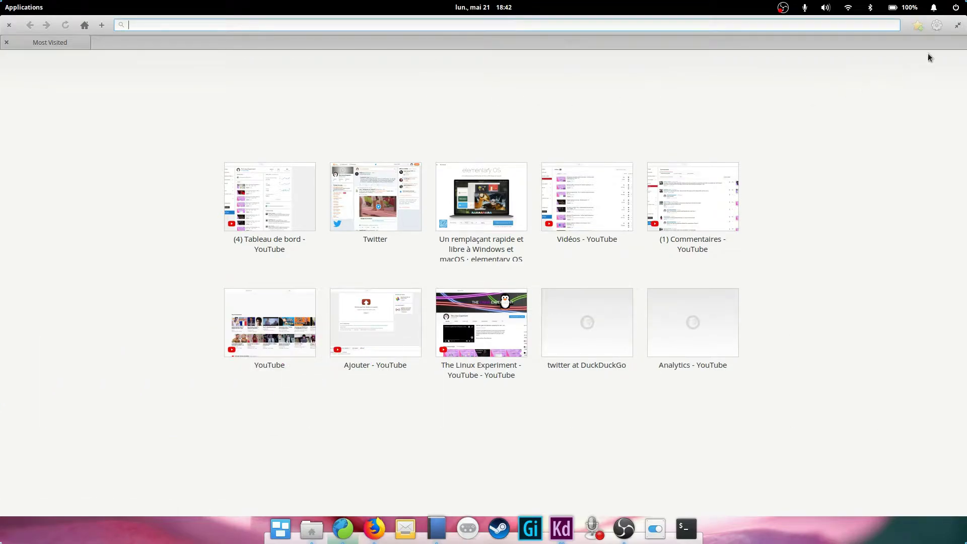
{"action": "left_click", "coordinate": [937, 25]}
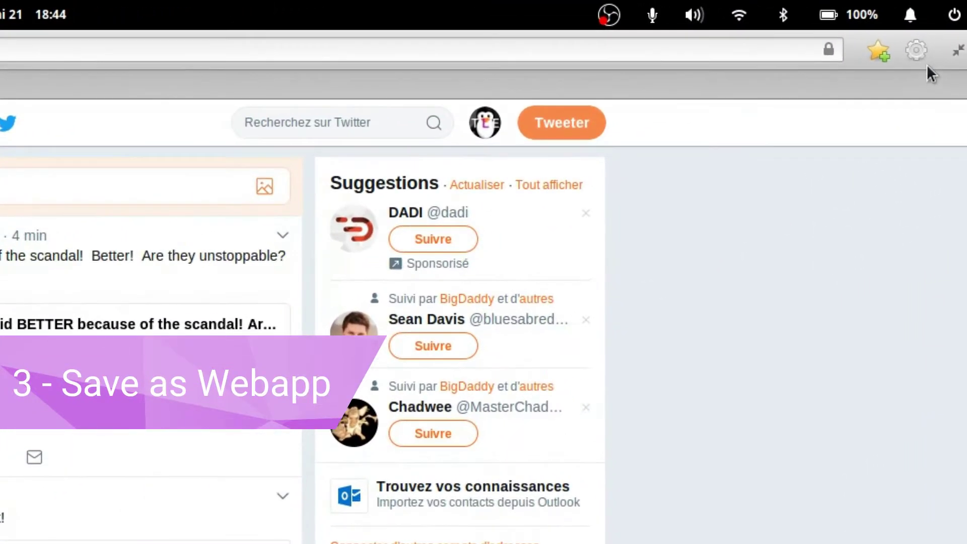
- Save the Twitter page as a web application named Twitter
{"action": "left_click", "coordinate": [936, 25]}
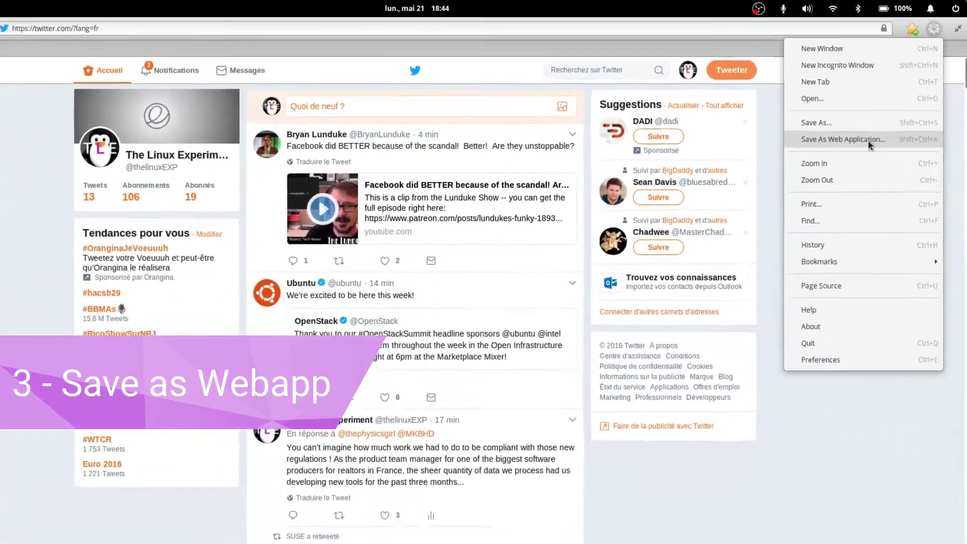
{"action": "left_click", "coordinate": [739, 245]}
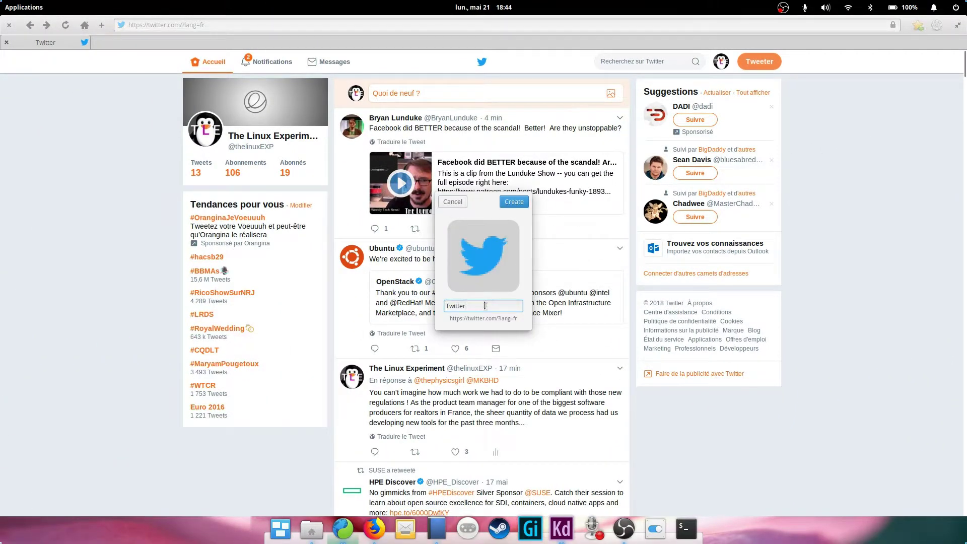
{"action": "left_click", "coordinate": [518, 203]}
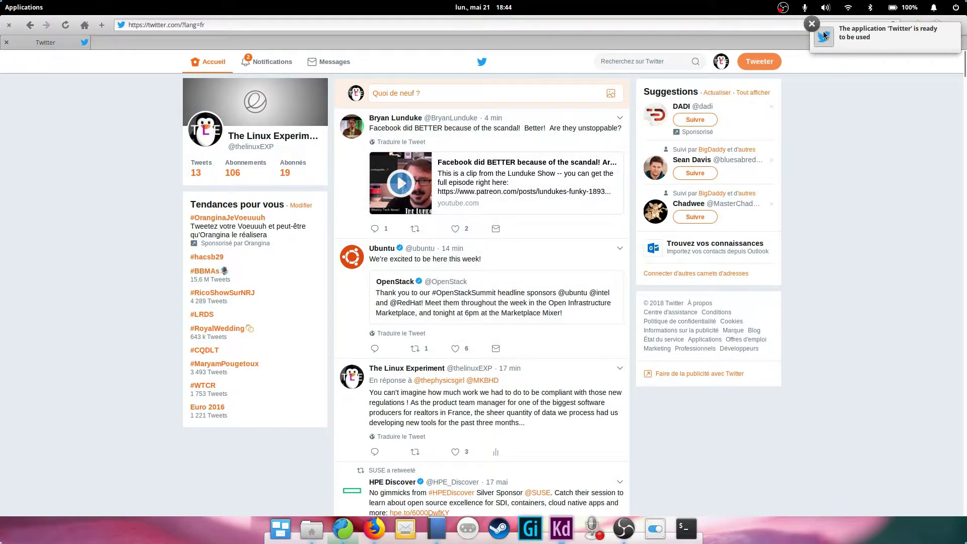
{"action": "left_click", "coordinate": [811, 25]}
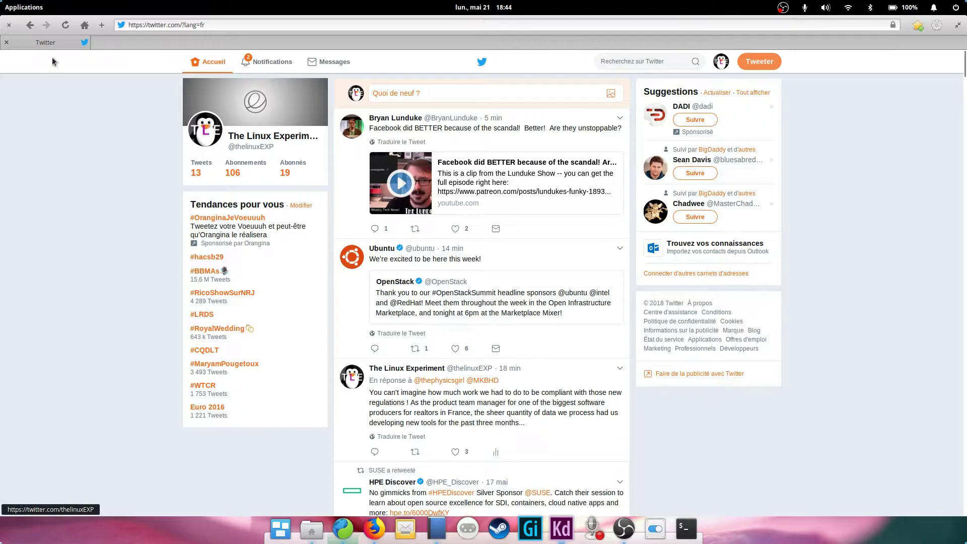
- Launch the new Twitter web app from Applications by searching 'tw'
{"action": "left_click", "coordinate": [25, 8]}
{"action": "type", "text": "twitt"}
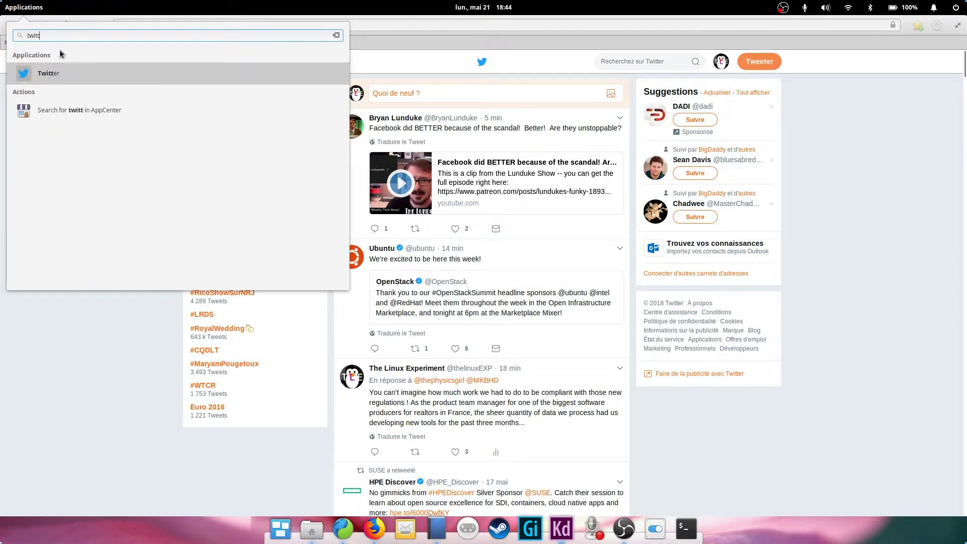
{"action": "left_click", "coordinate": [56, 75]}
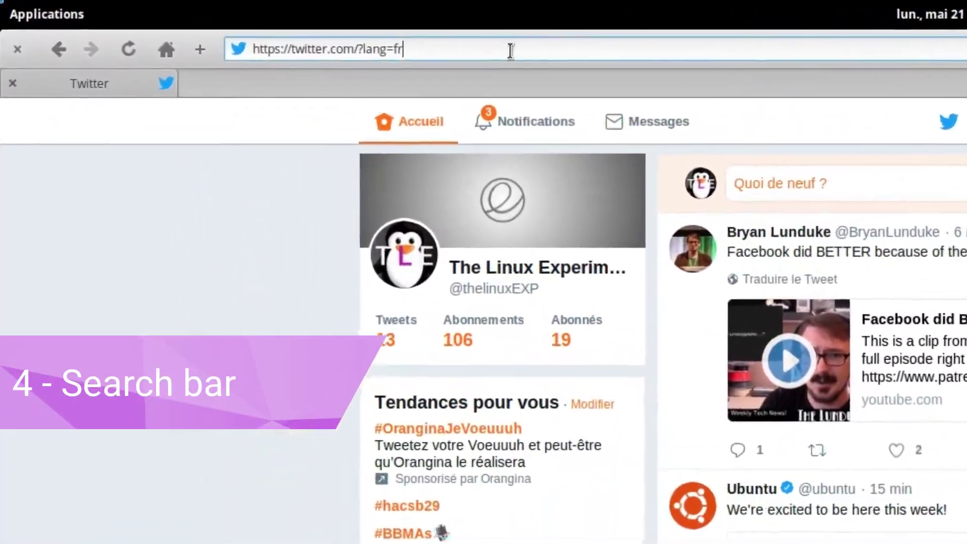
- Search the web for 'the linux experiment' from the address bar
{"action": "left_click", "coordinate": [145, 31]}
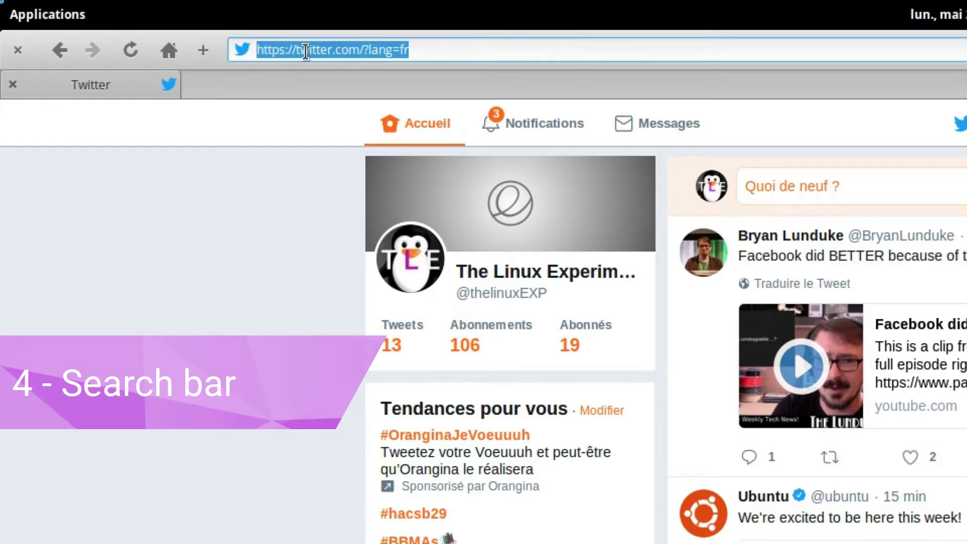
{"action": "type", "text": "the linux exper"}
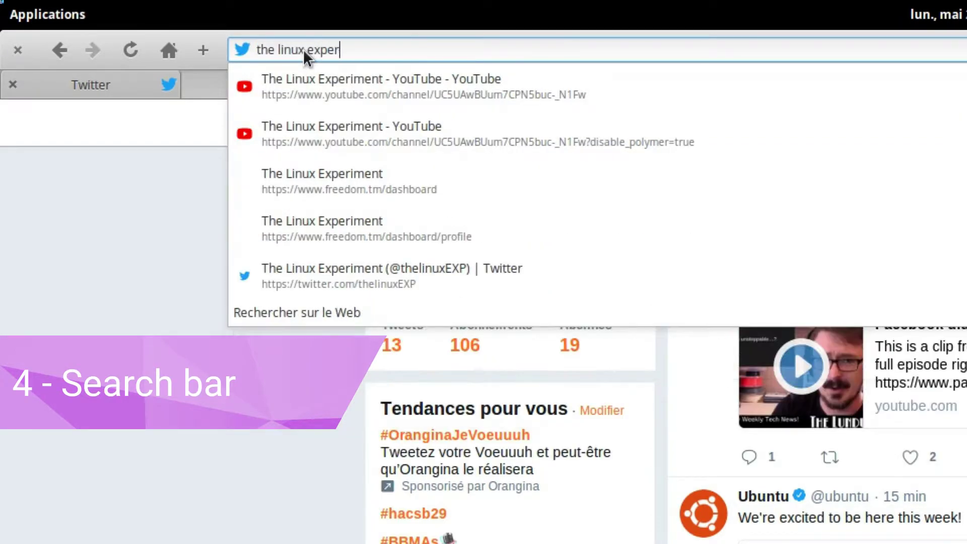
{"action": "type", "text": "iment"}
{"action": "key", "text": "Return"}
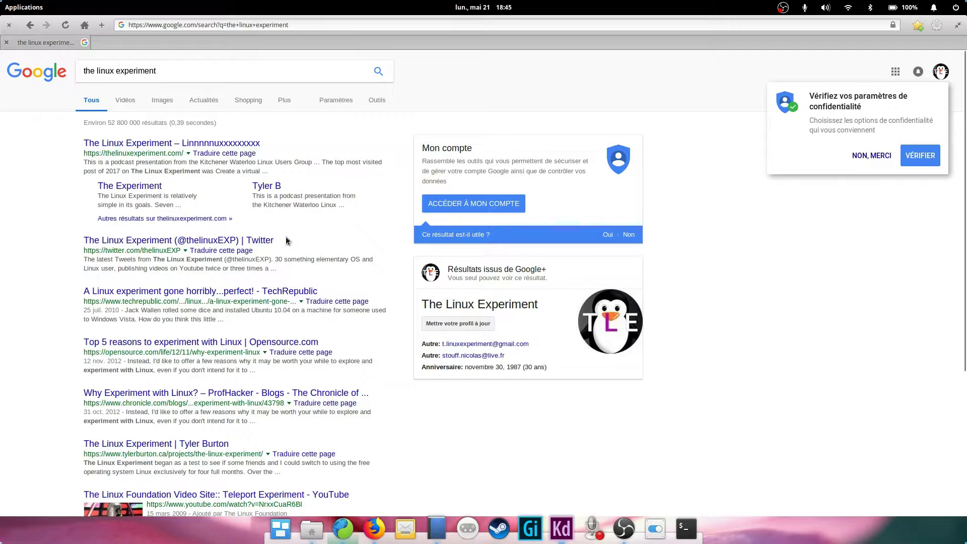
- Change the default search engine in Preferences from Google to DuckDuckGo
{"action": "key", "text": "ctrl+l"}
{"action": "type", "text": "tw"}
{"action": "left_click", "coordinate": [937, 26]}
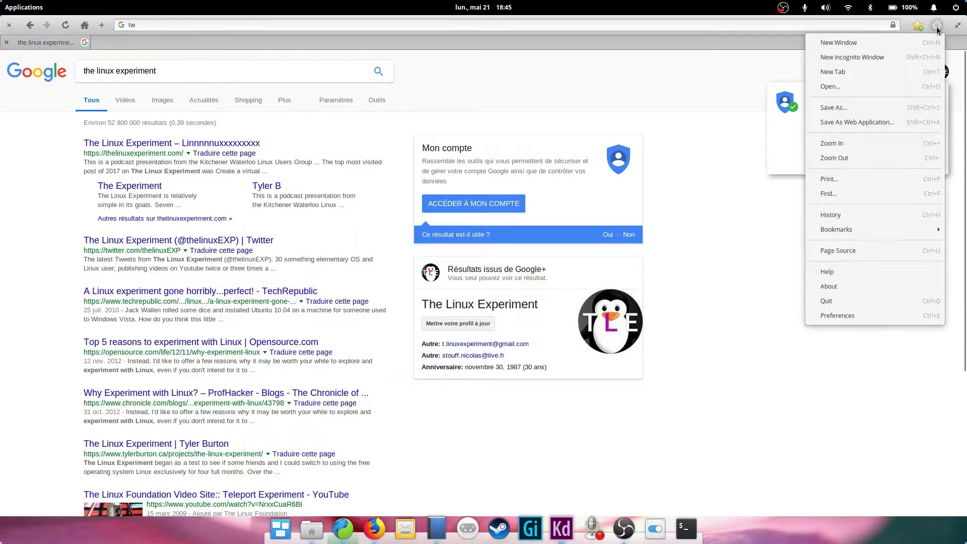
{"action": "left_click", "coordinate": [856, 315]}
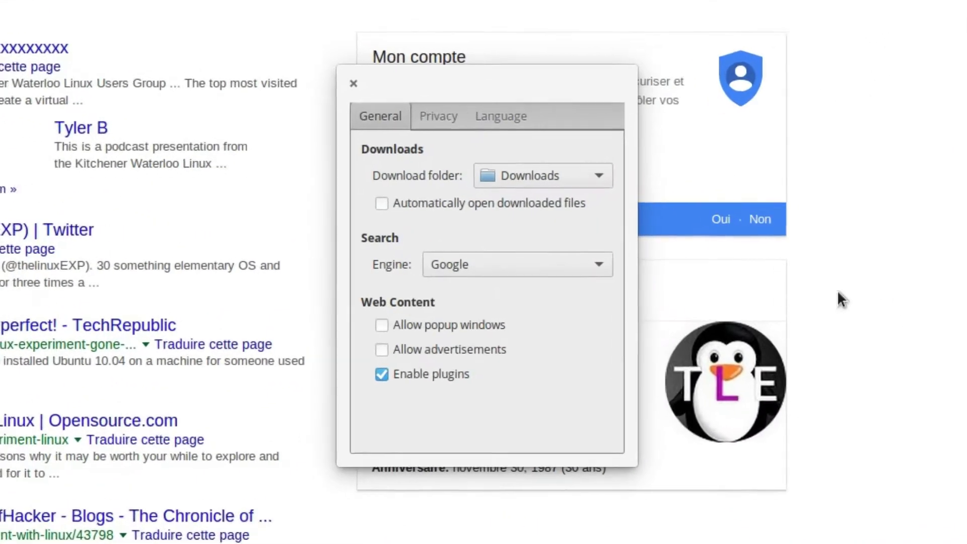
{"action": "left_click", "coordinate": [522, 260]}
{"action": "left_click", "coordinate": [505, 233]}
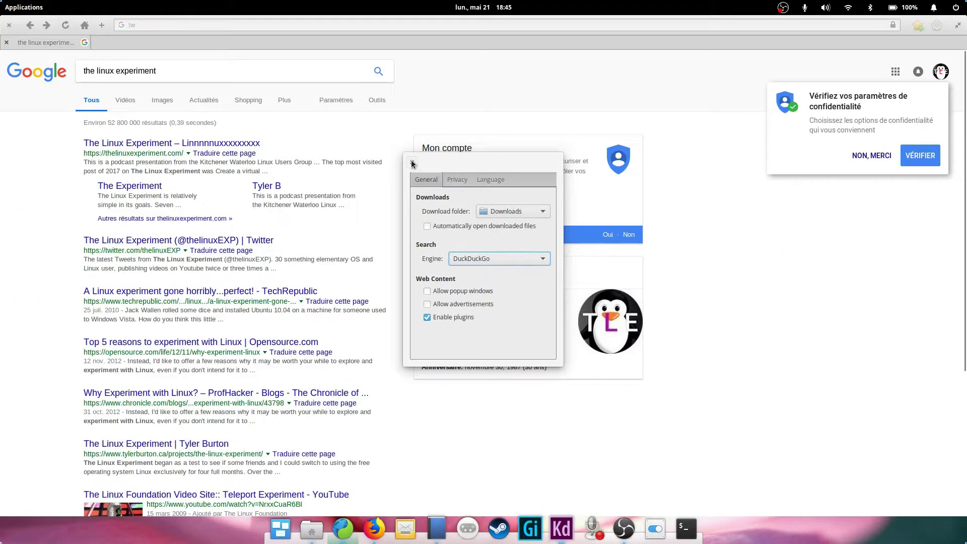
{"action": "left_click", "coordinate": [345, 72]}
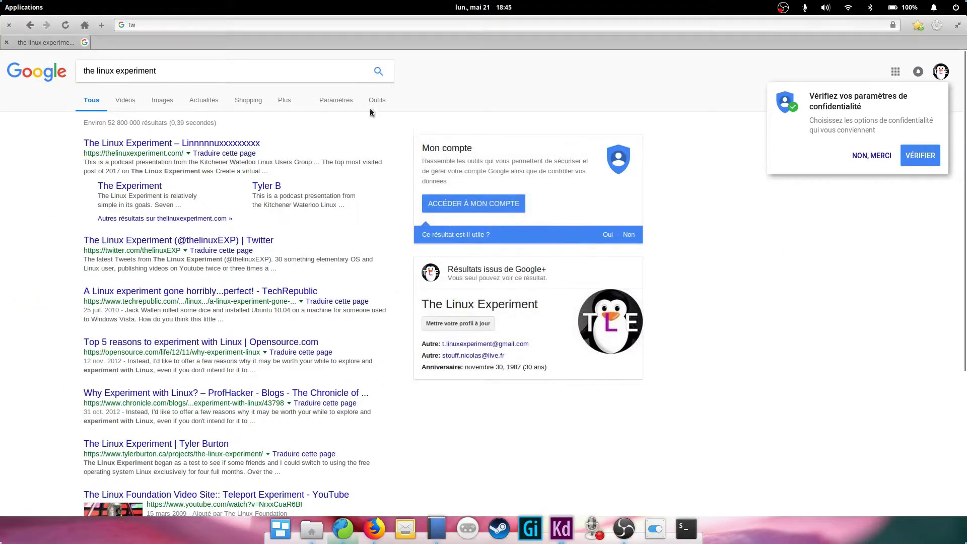
- Start entering 'twitt' in the address bar, then dismiss the suggestions
{"action": "left_click", "coordinate": [308, 24]}
{"action": "type", "text": "twi"}
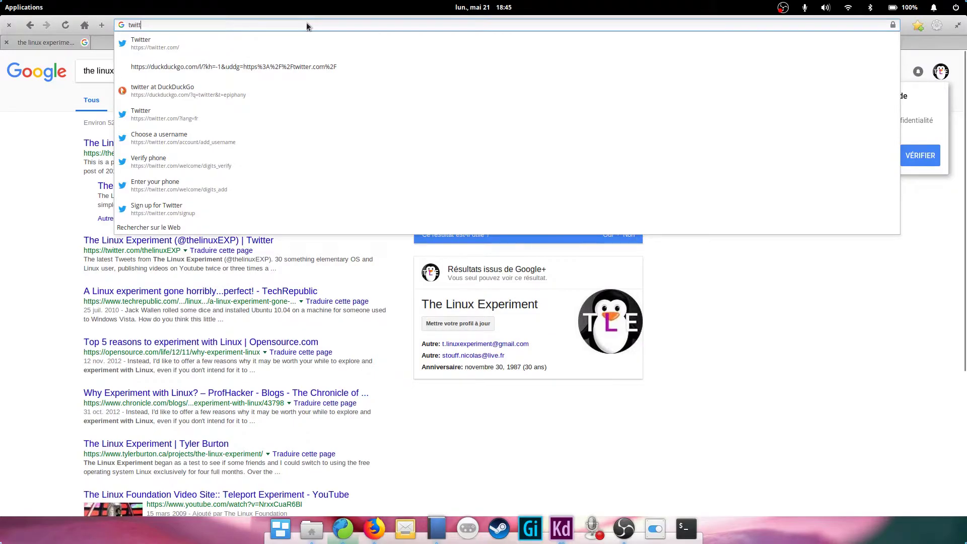
{"action": "type", "text": "tt"}
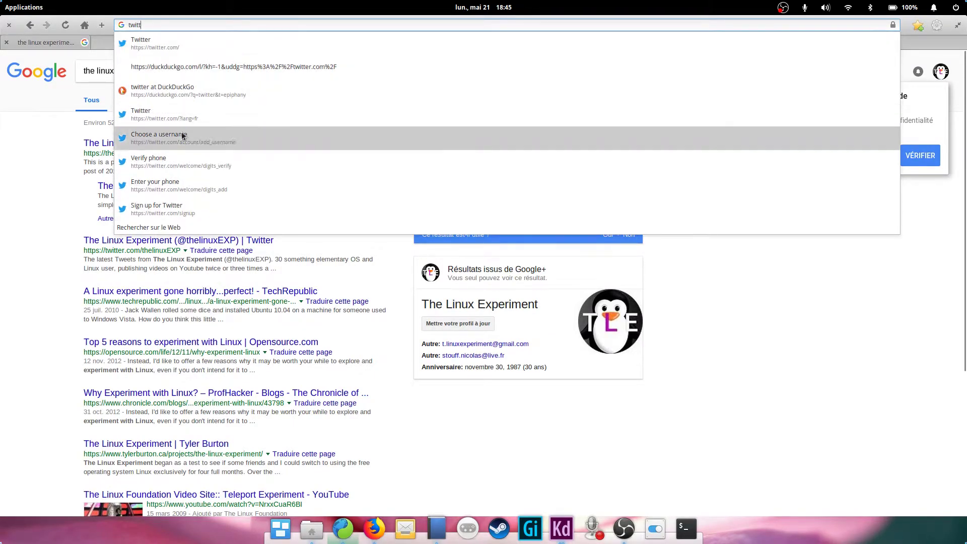
{"action": "left_click", "coordinate": [55, 213]}
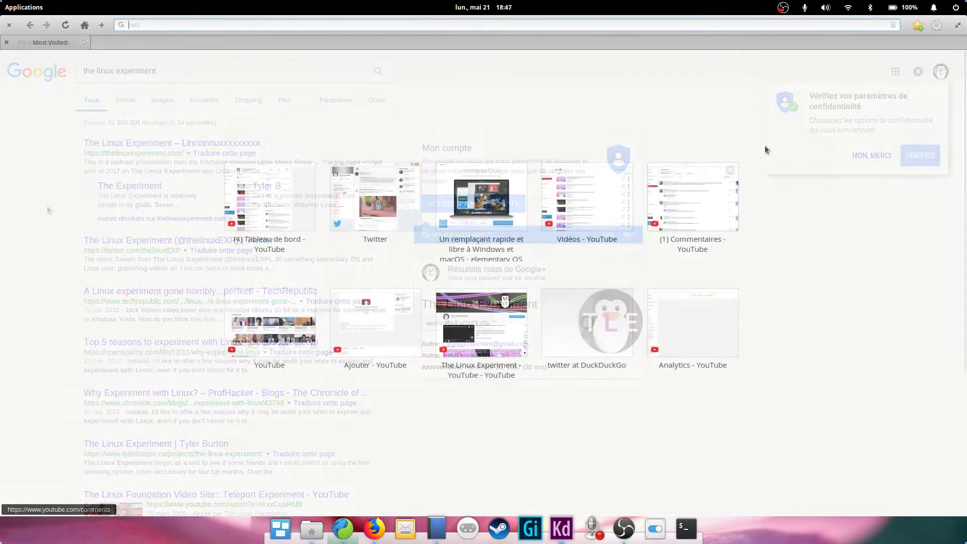
- Review Preferences, keeping Downloads and DuckDuckGo, view Privacy, then launch AppCenter
{"action": "left_click", "coordinate": [939, 26]}
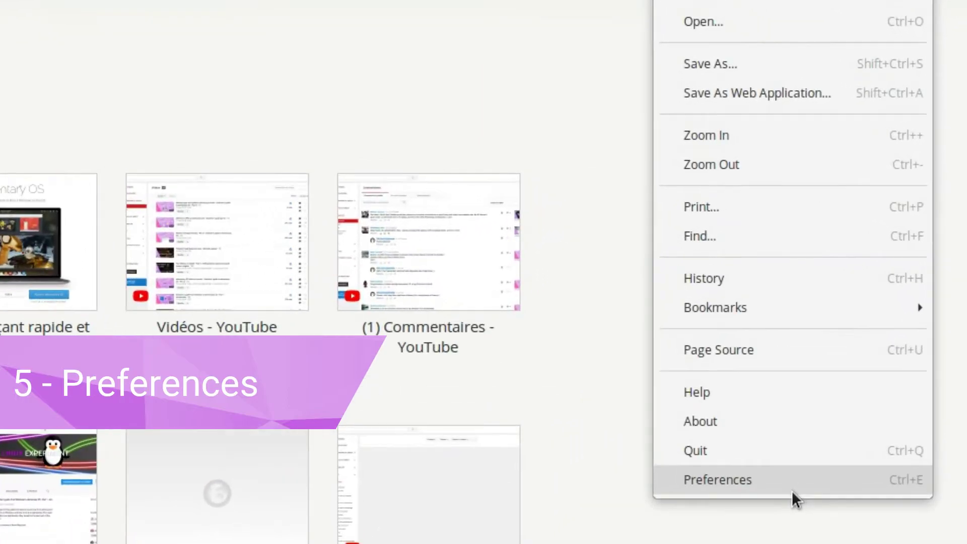
{"action": "left_click", "coordinate": [881, 322]}
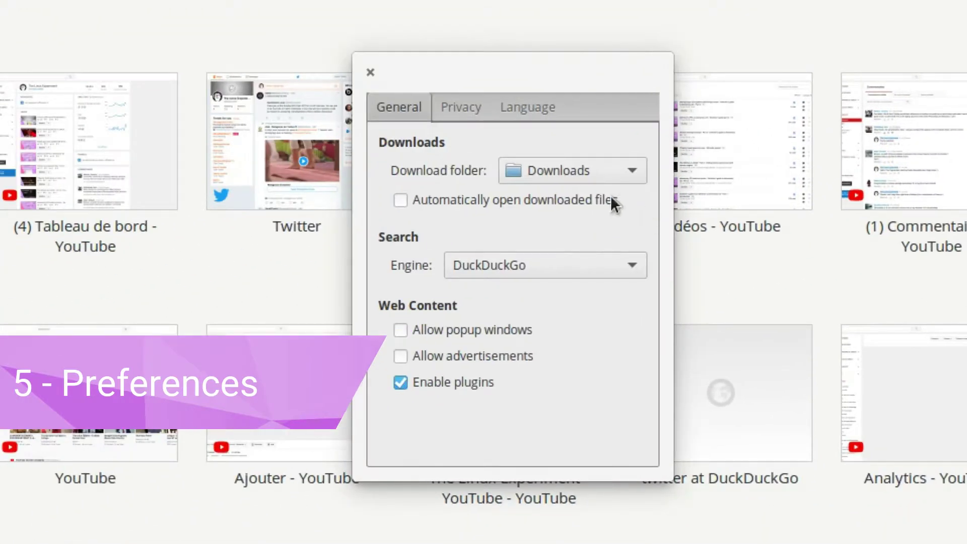
{"action": "left_click", "coordinate": [572, 170]}
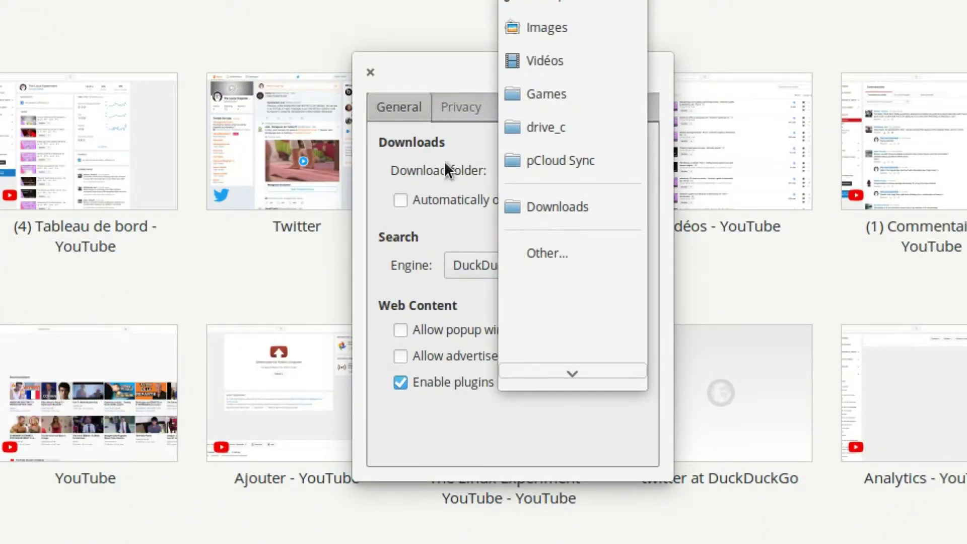
{"action": "left_click", "coordinate": [542, 209]}
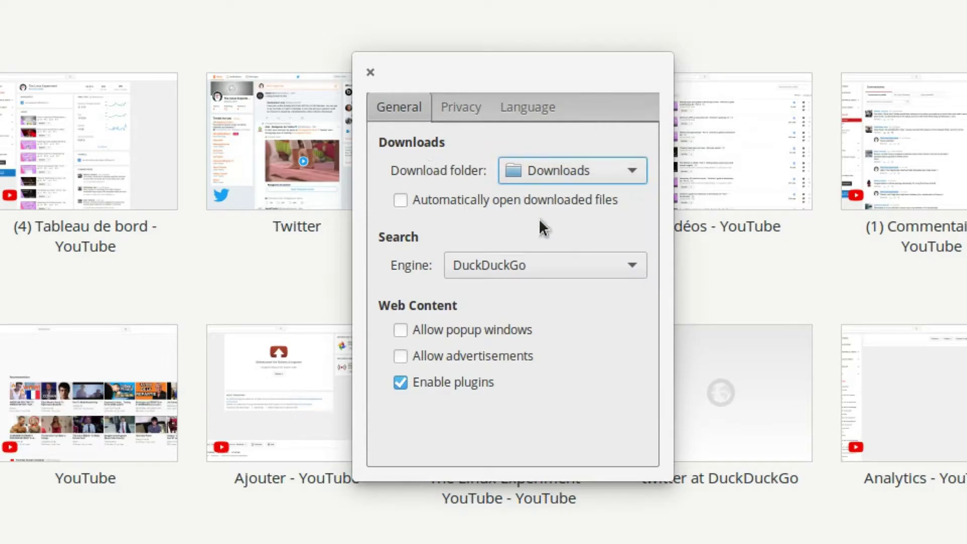
{"action": "left_click", "coordinate": [611, 268]}
{"action": "left_click", "coordinate": [361, 236]}
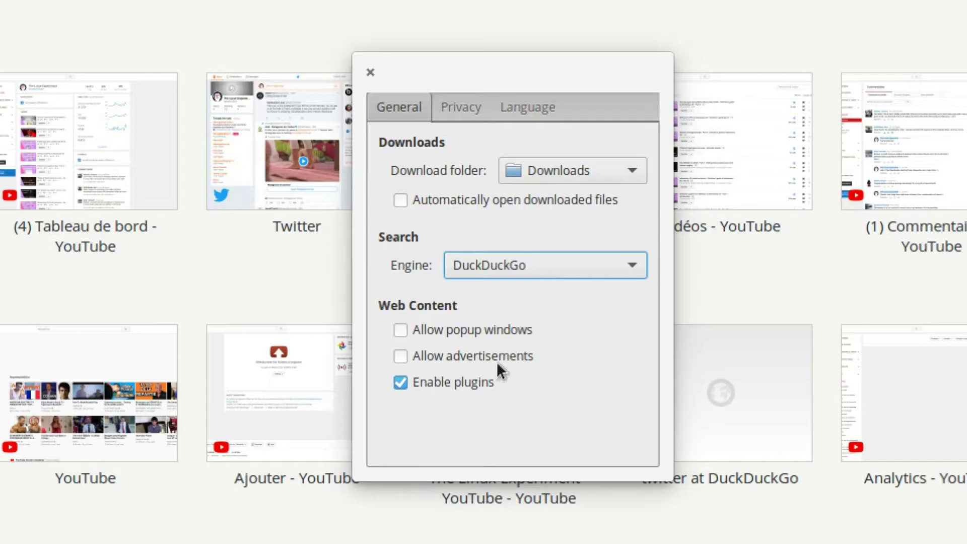
{"action": "left_click", "coordinate": [461, 112]}
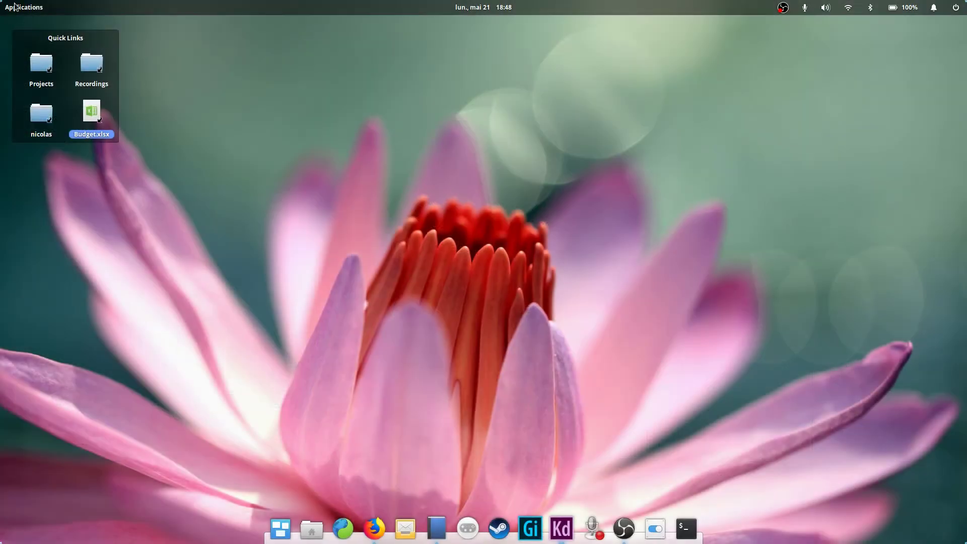
{"action": "left_click", "coordinate": [23, 7]}
{"action": "left_click", "coordinate": [111, 73]}
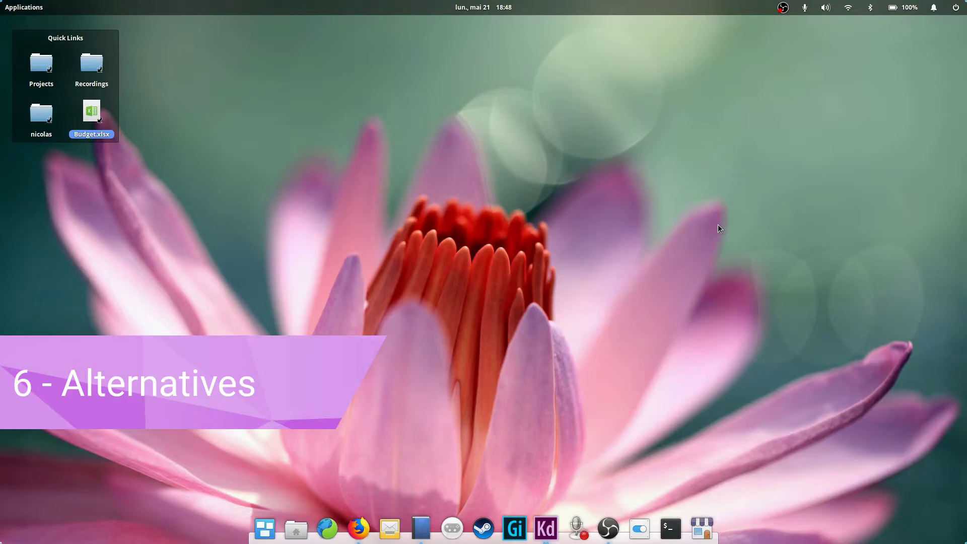
- Search AppCenter for 'firefox' and view the Firefox Web Browser page
{"action": "type", "text": "f"}
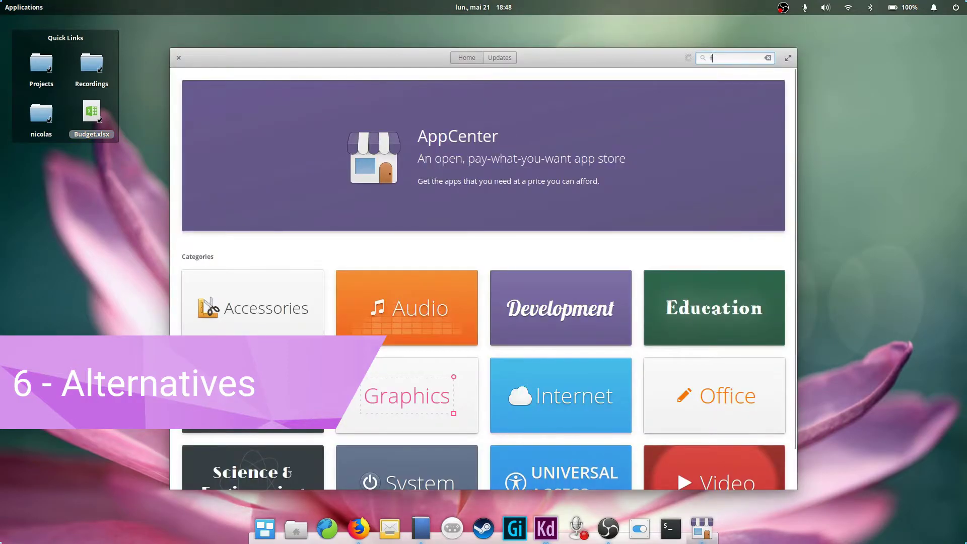
{"action": "type", "text": "irefox"}
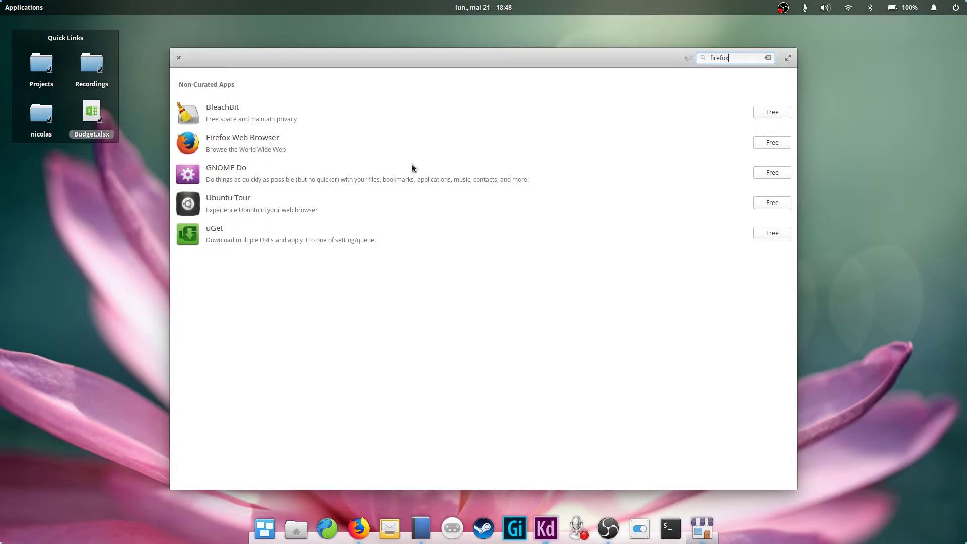
{"action": "left_click", "coordinate": [282, 150]}
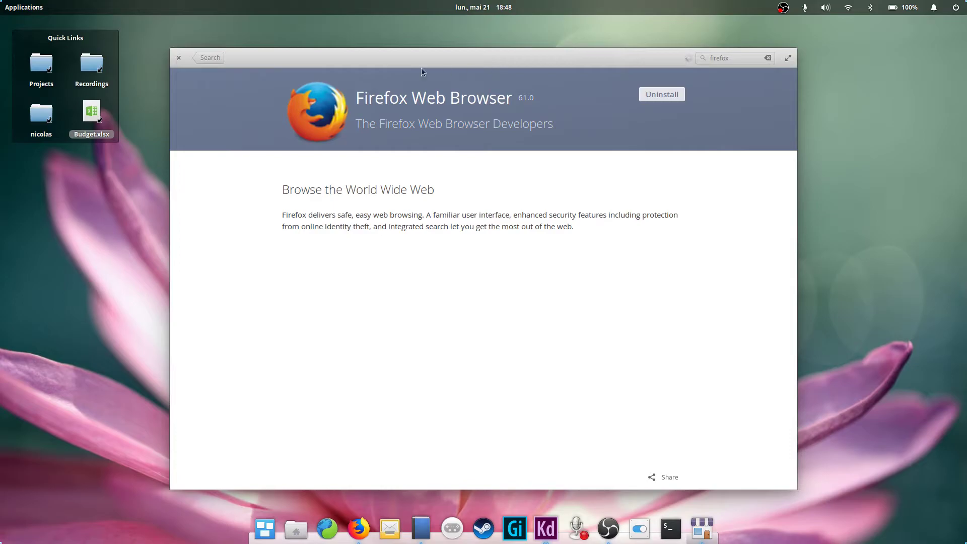
{"action": "left_click", "coordinate": [204, 60]}
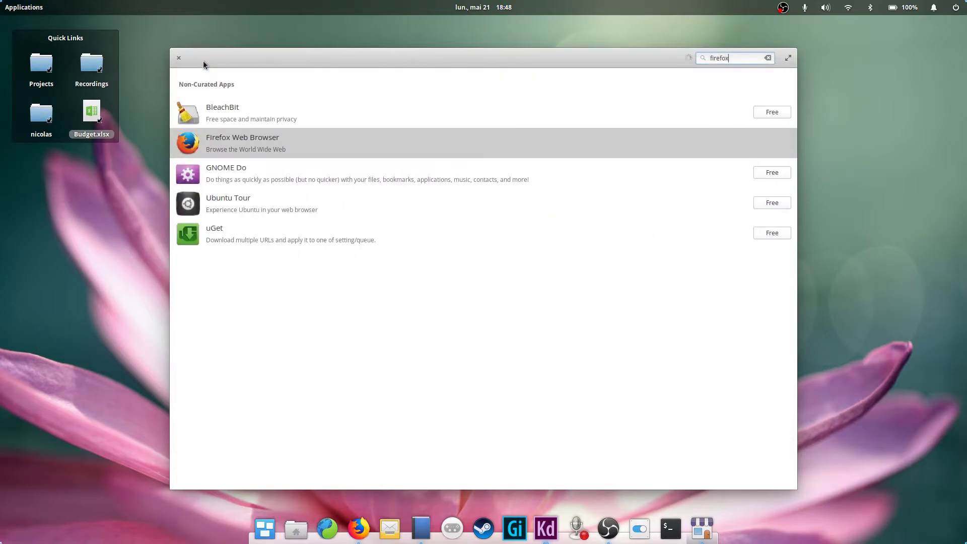
- Replace the search with 'chromium' and open the Chromium Web Browser page
{"action": "double_click", "coordinate": [700, 62]}
{"action": "type", "text": "chro"}
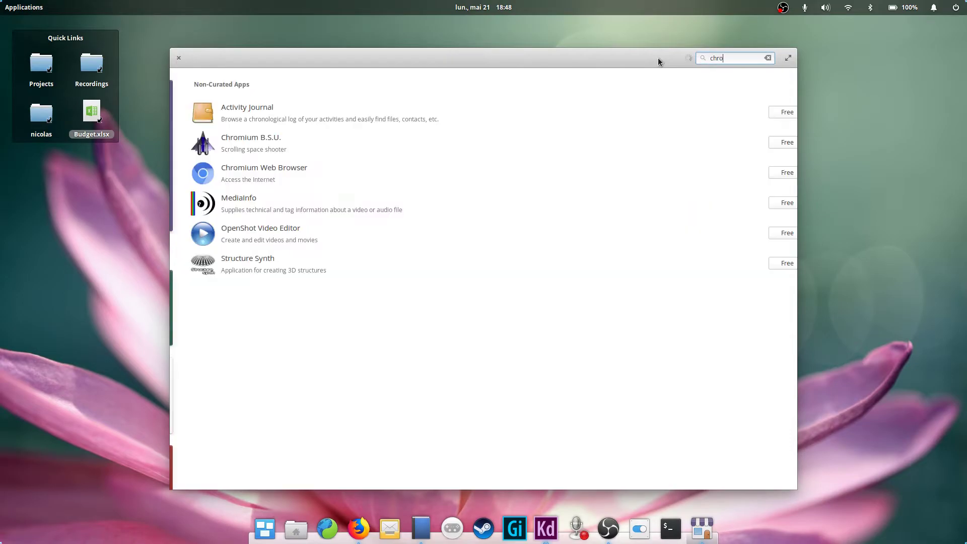
{"action": "type", "text": "mium"}
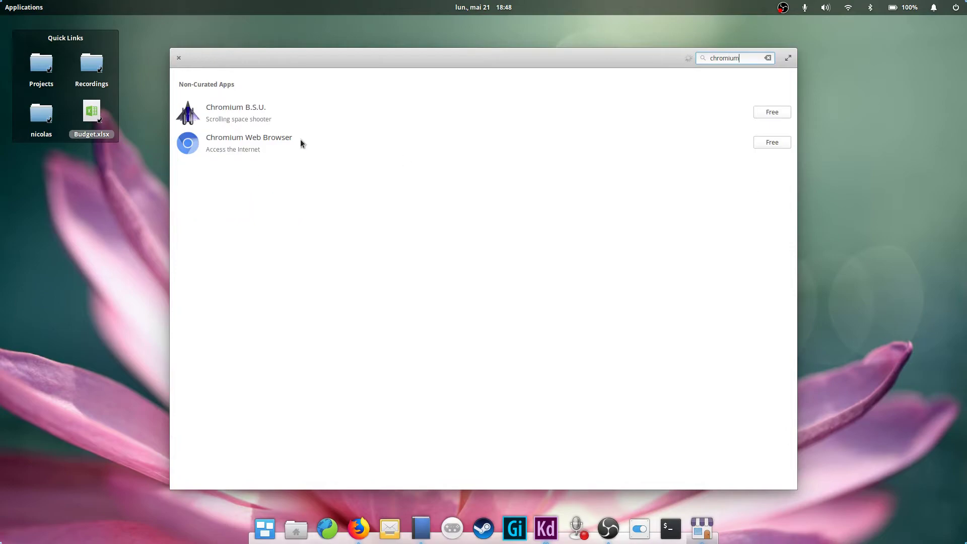
{"action": "left_click", "coordinate": [278, 137]}
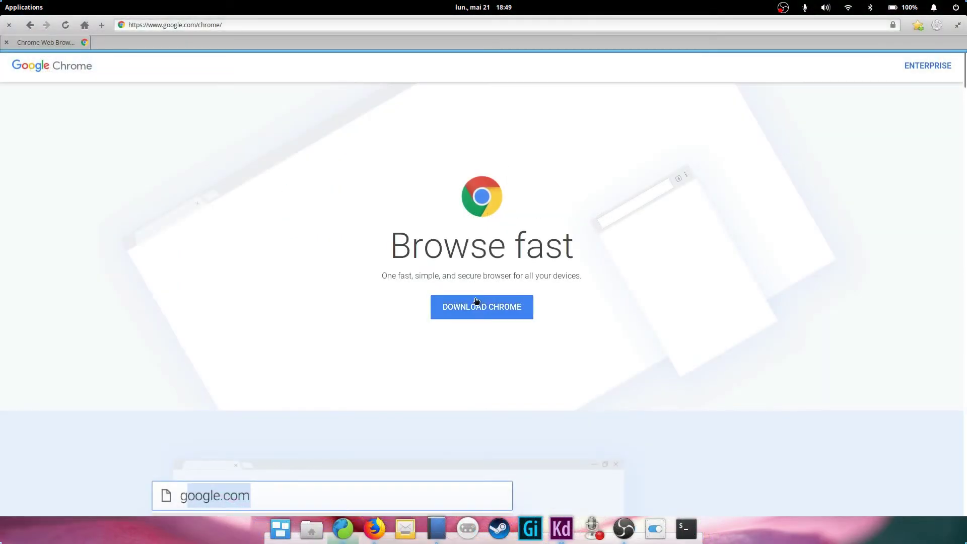
- Open Chrome's Linux download dialog and highlight the 64 bit .deb (Debian/Ubuntu) option
{"action": "left_click", "coordinate": [476, 309]}
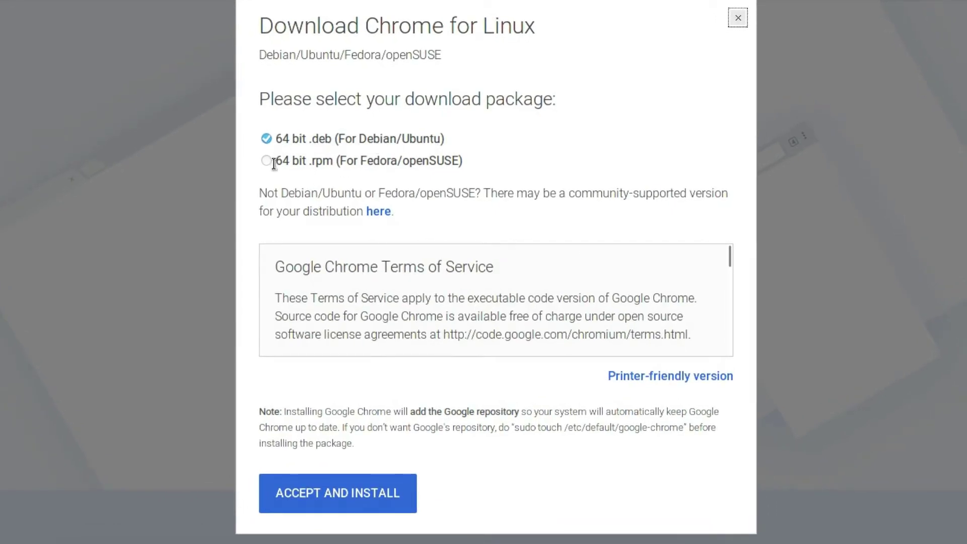
{"action": "left_click_drag", "start_coordinate": [446, 138], "coordinate": [275, 132]}
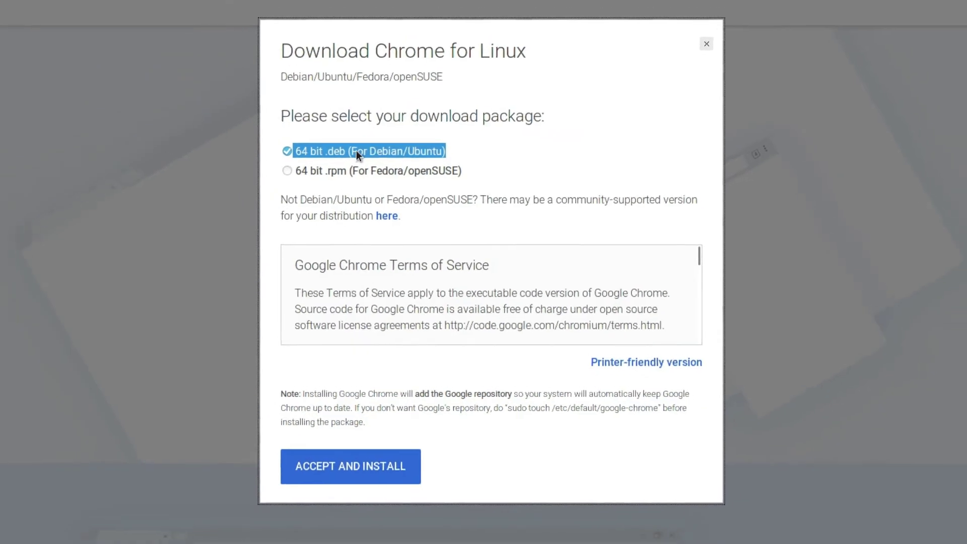
{"action": "left_click", "coordinate": [398, 140]}
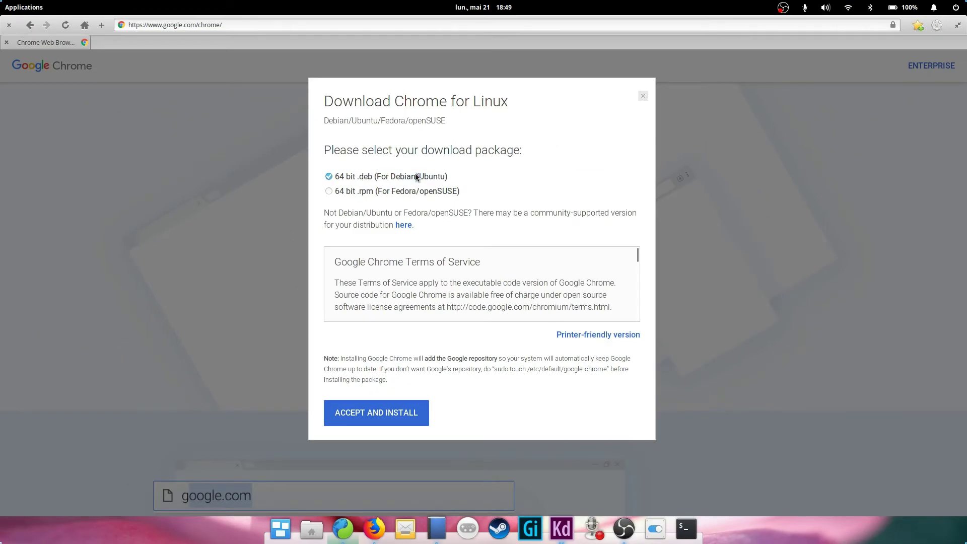
- Search AppCenter for 'eddy', view the Eddy .deb installer page, and return to results
{"action": "left_click", "coordinate": [23, 7]}
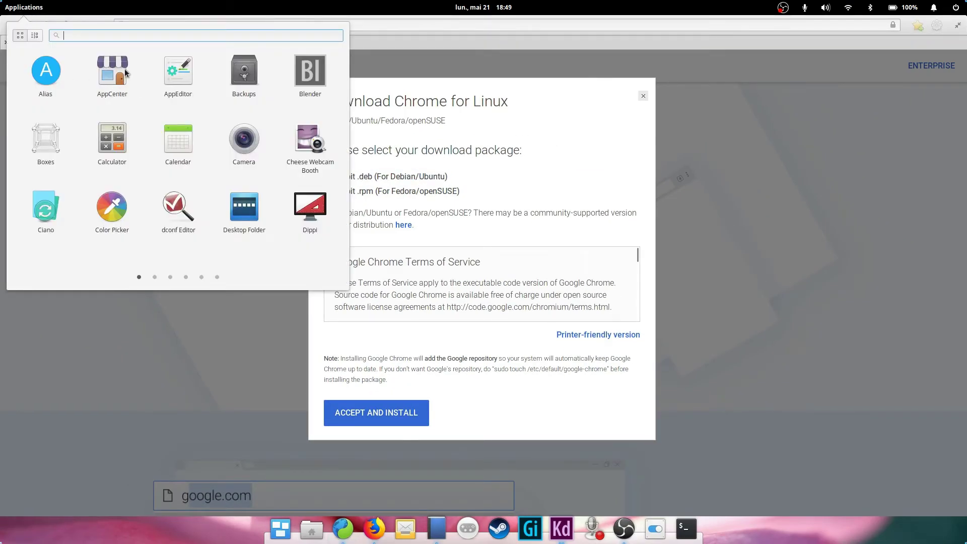
{"action": "left_click", "coordinate": [112, 70]}
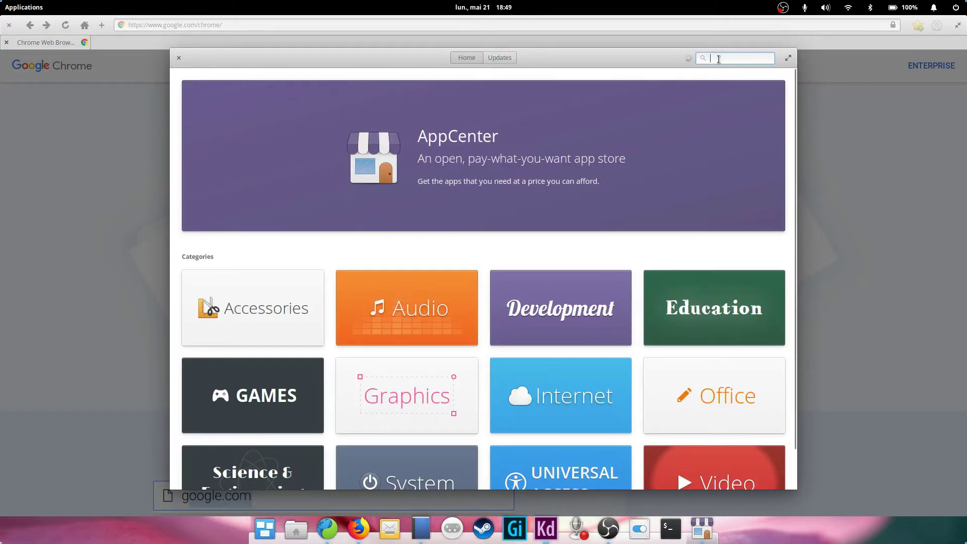
{"action": "type", "text": "eddy"}
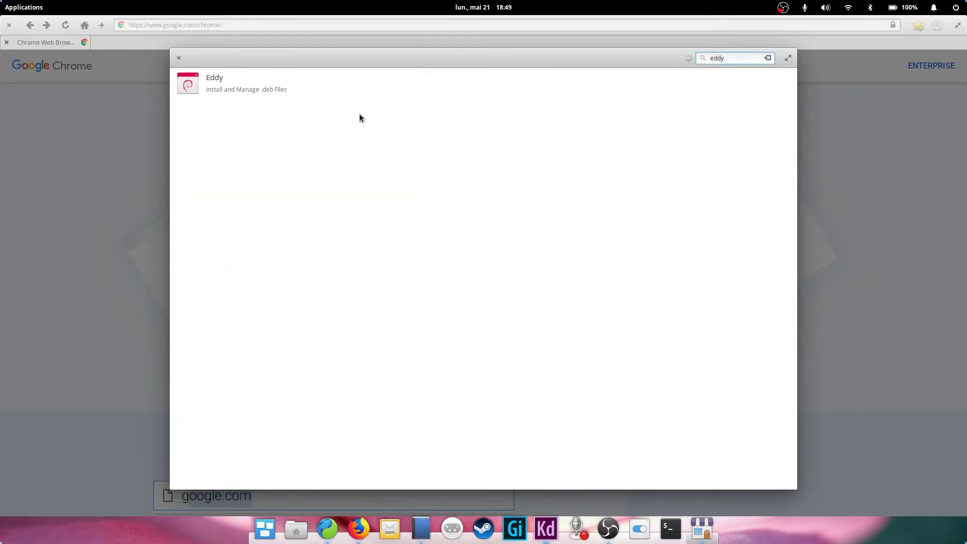
{"action": "left_click", "coordinate": [310, 95]}
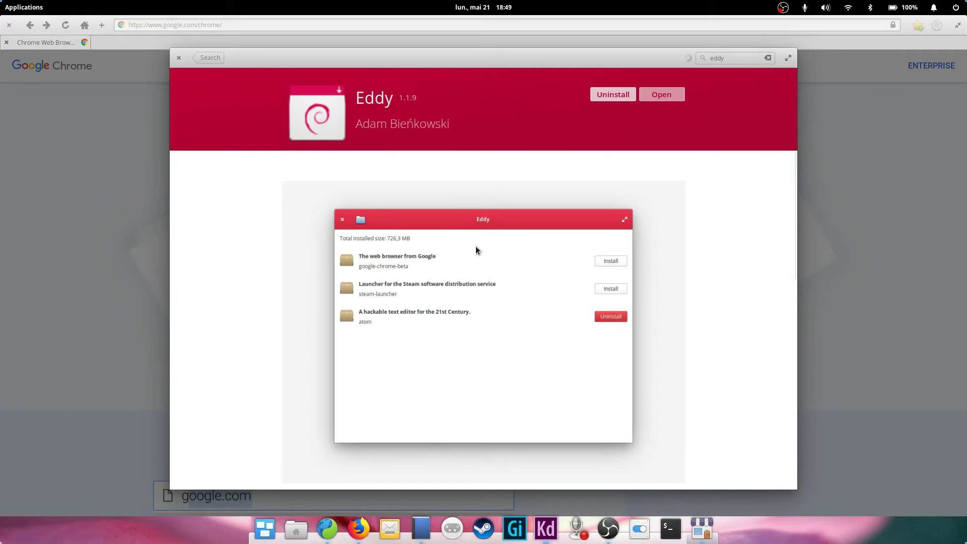
{"action": "left_click", "coordinate": [215, 59]}
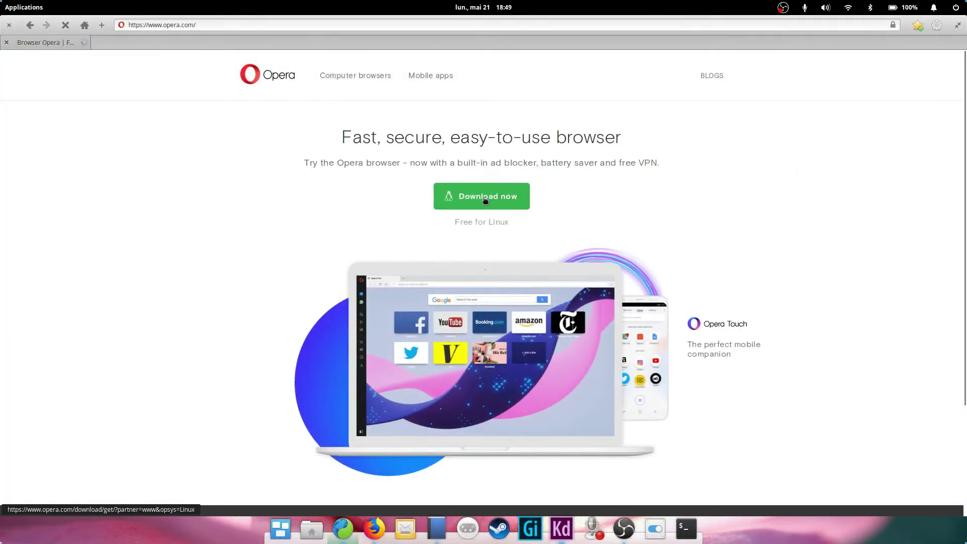
- Download the Opera .deb package, retrying once, and check the finished download's options
{"action": "left_click", "coordinate": [486, 200]}
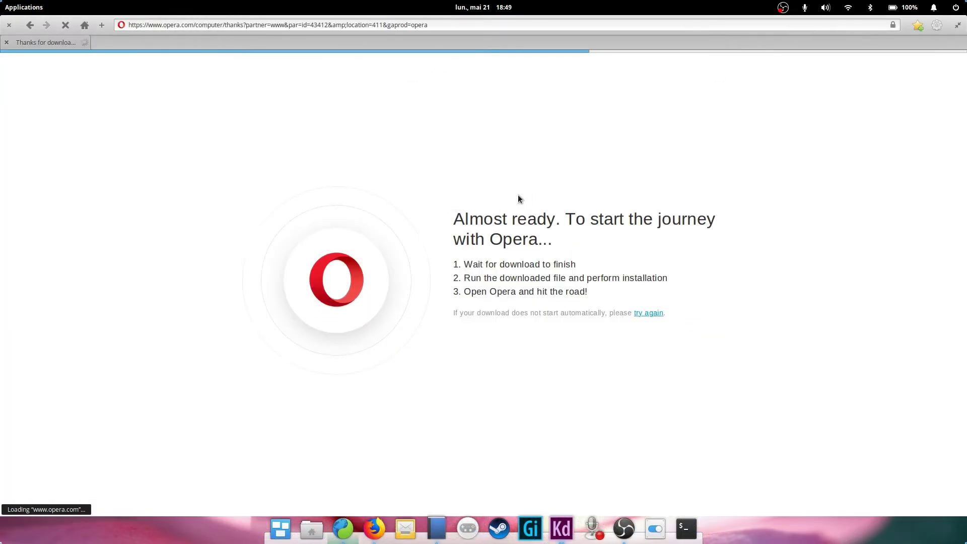
{"action": "left_click", "coordinate": [648, 314]}
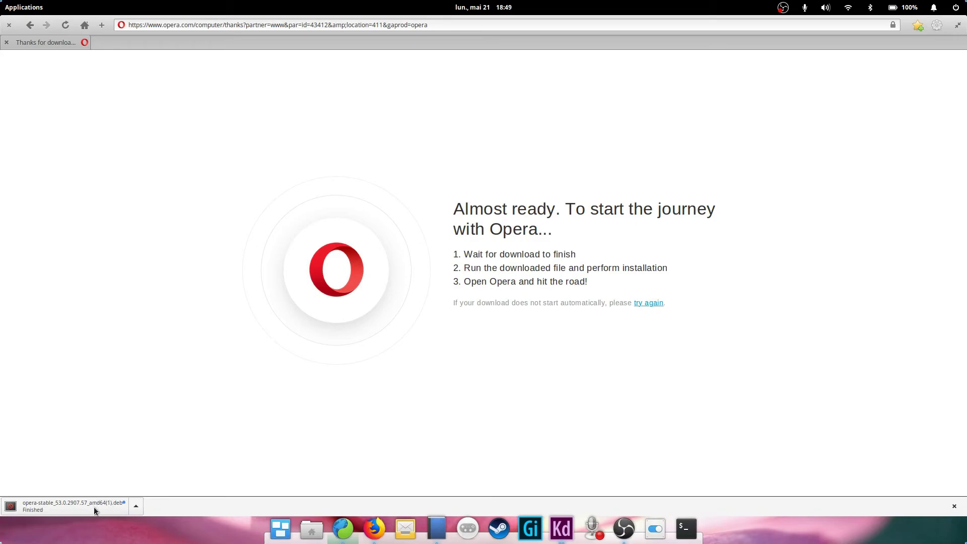
{"action": "left_click", "coordinate": [137, 506]}
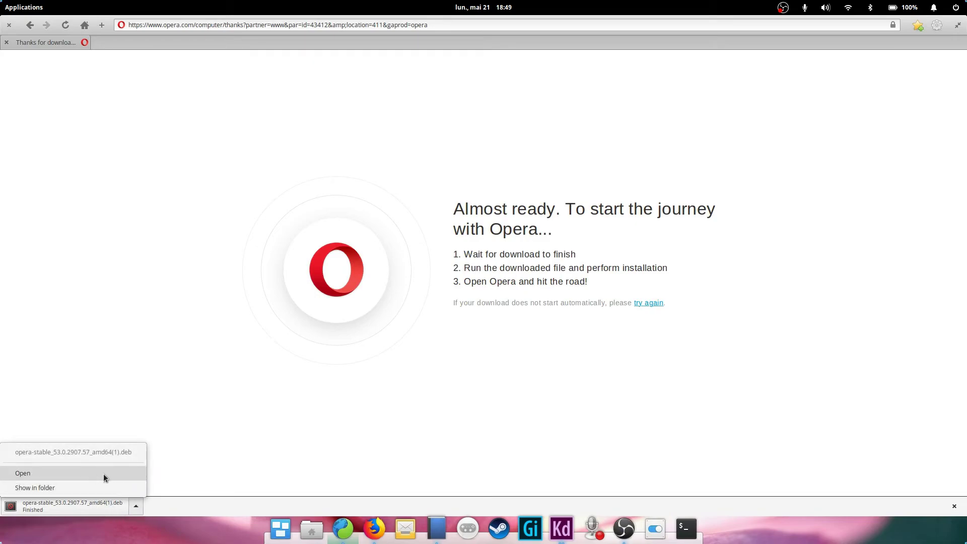
{"action": "left_click", "coordinate": [240, 469]}
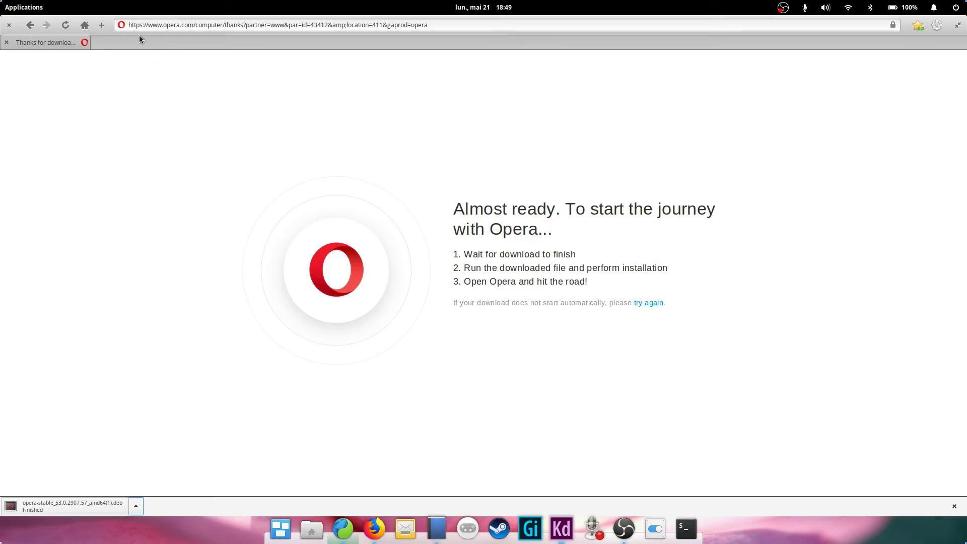